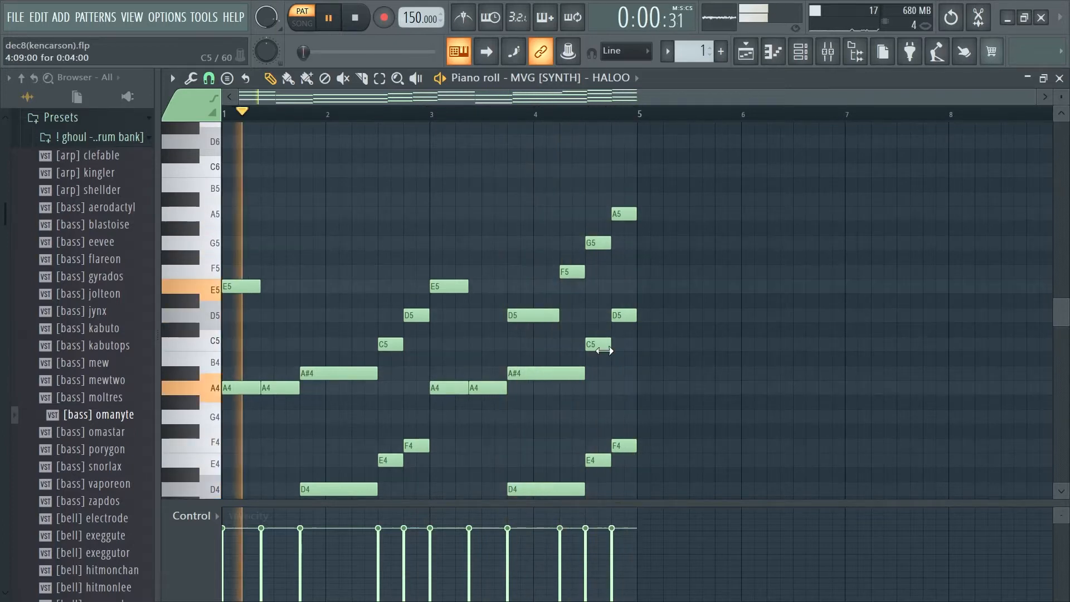
Stop playback of the MVG [SYNTH] - HALOO pattern, look over its notes and return to the playlist.
key("space")
scroll(327, 258, "down", 3)
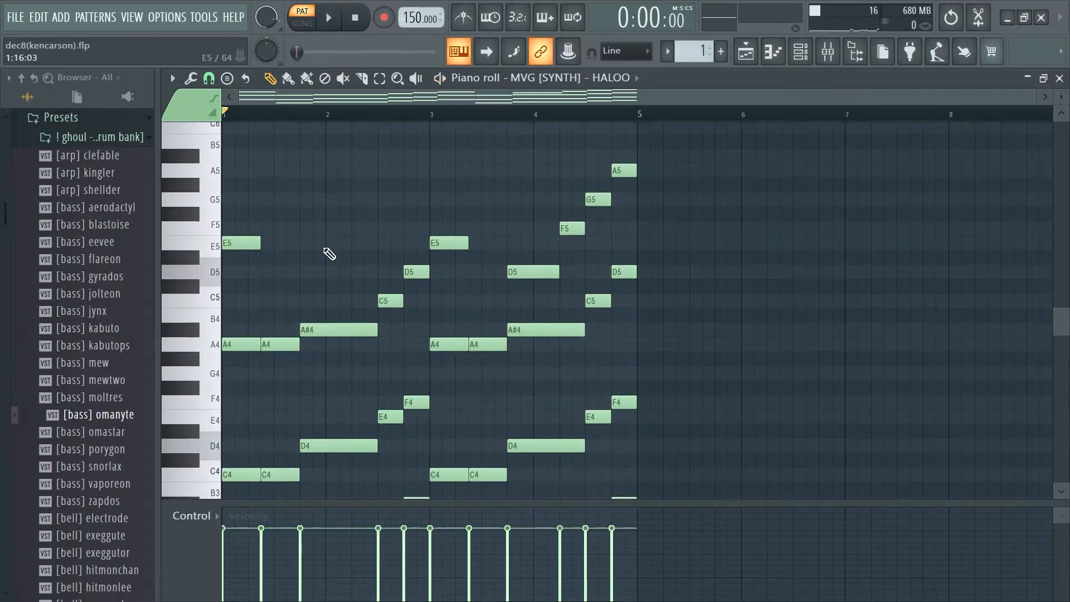
scroll(724, 284, "up", 2)
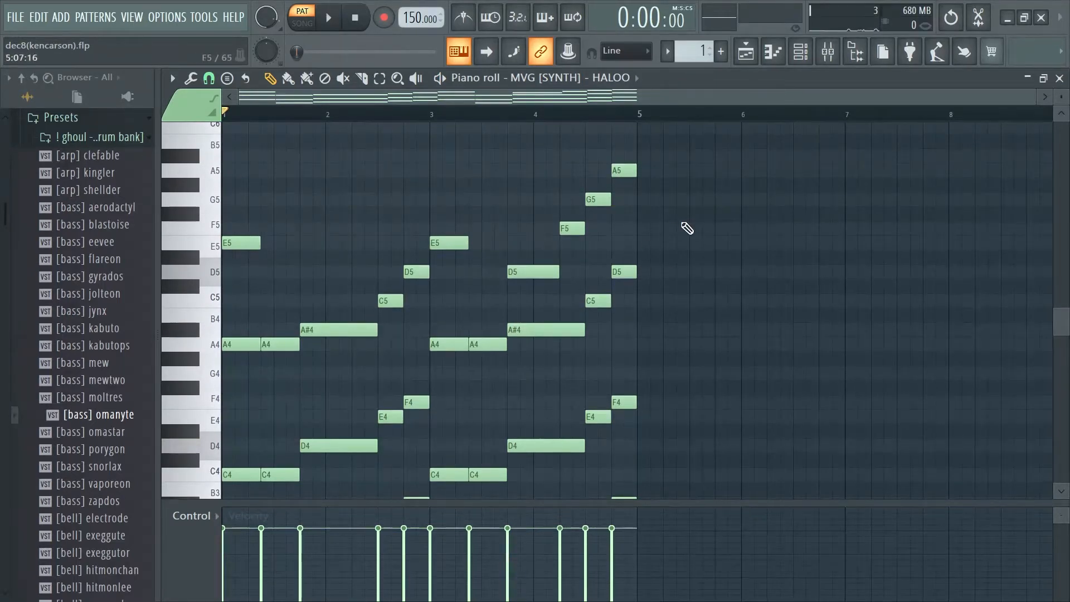
left_click(1059, 78)
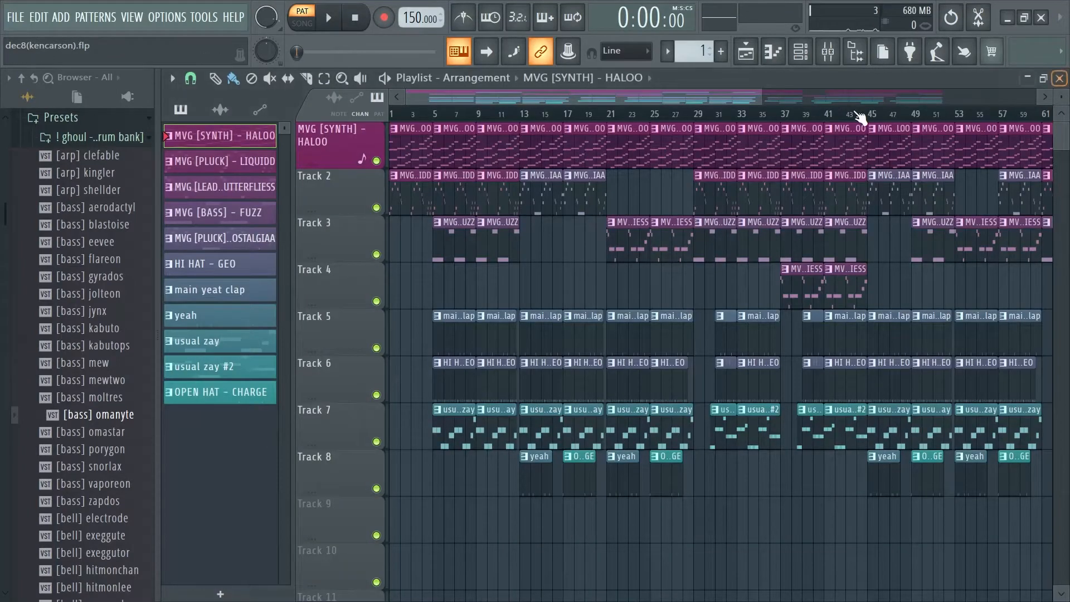
Open the MVG [PLUCK] - LIQUIDD pattern in the piano roll and play it through once.
double_click(618, 267)
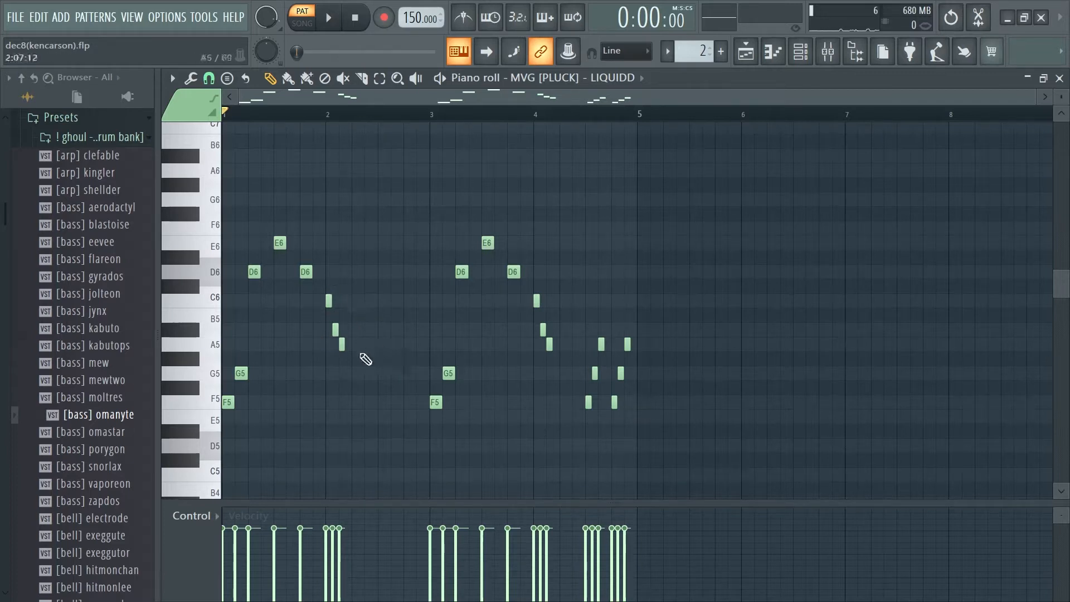
key("space")
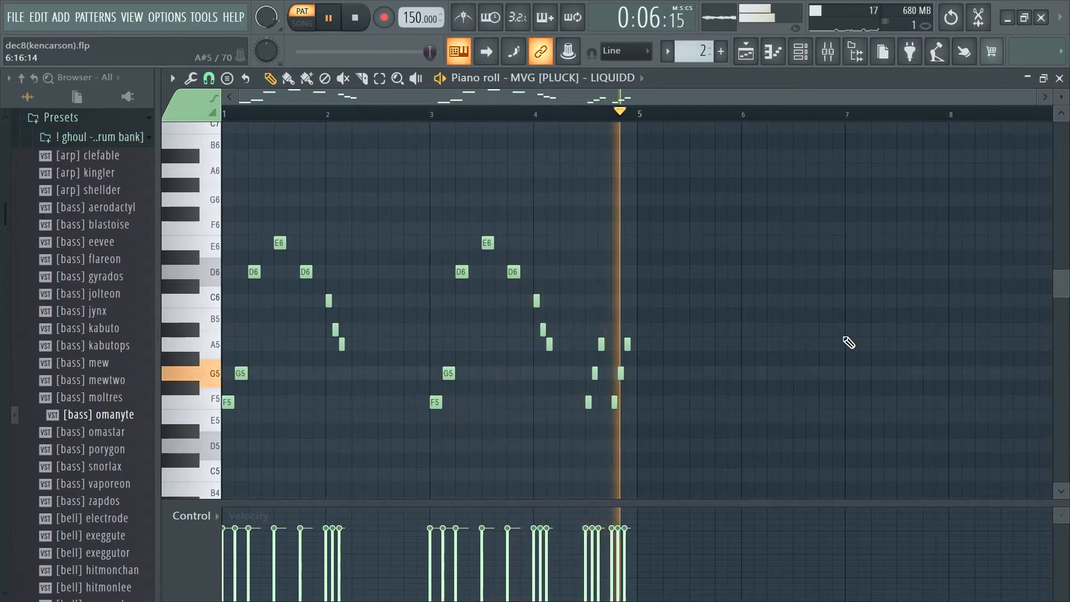
key("space")
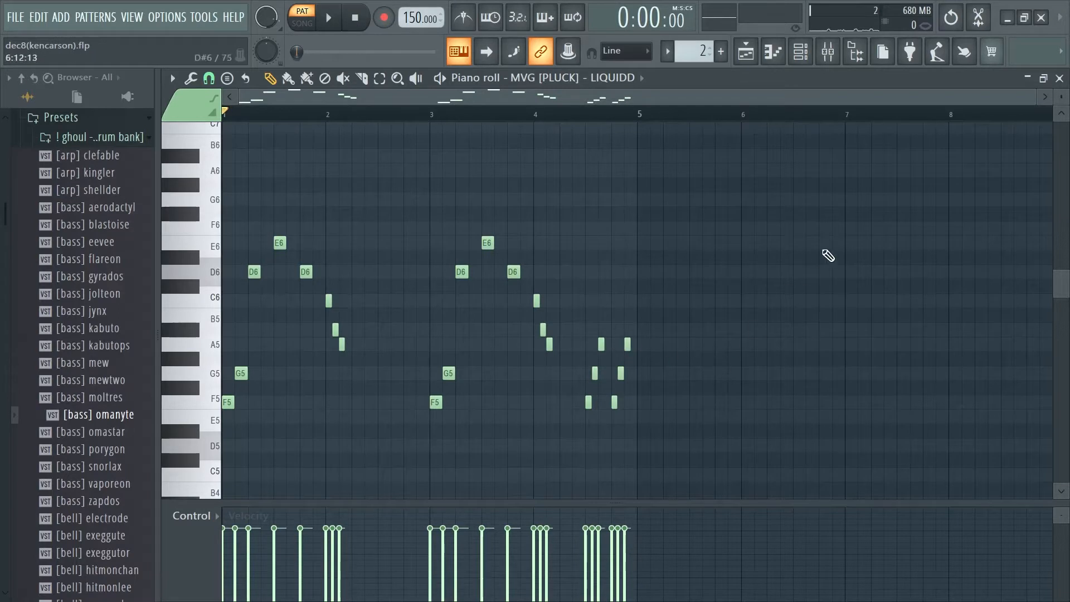
Switch to pattern 3, MVG [LEAD] - BUTTERFLIESS, and play its melody through.
key("KP_Add")
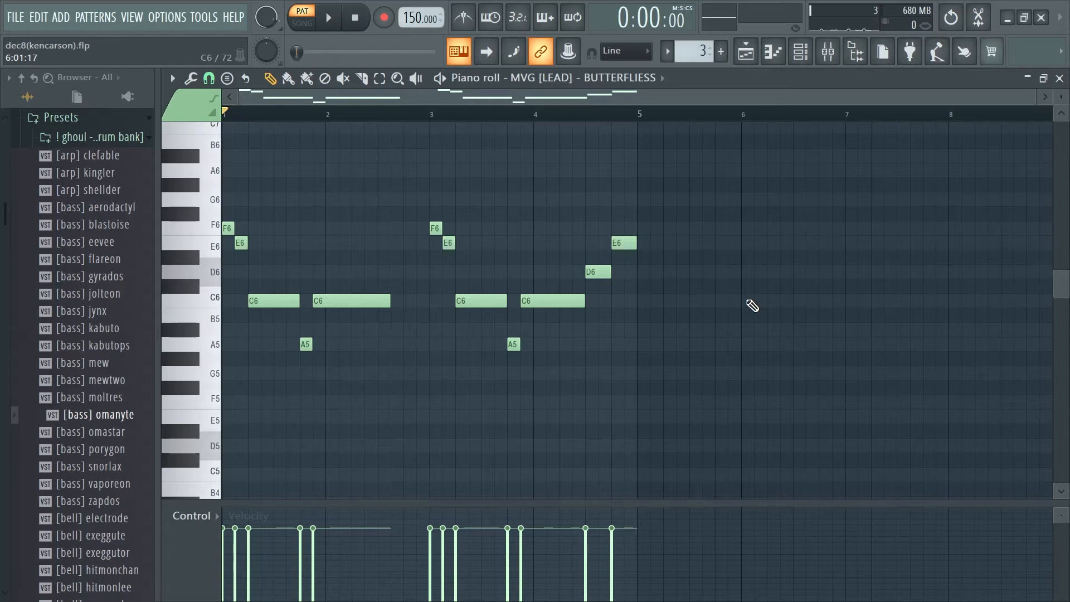
key("space")
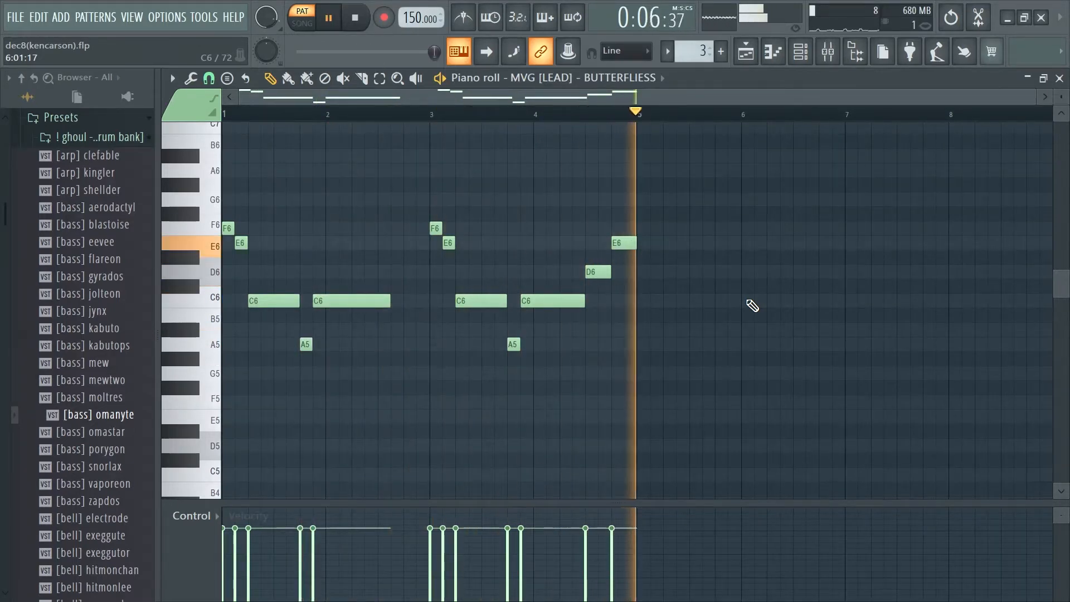
key("space")
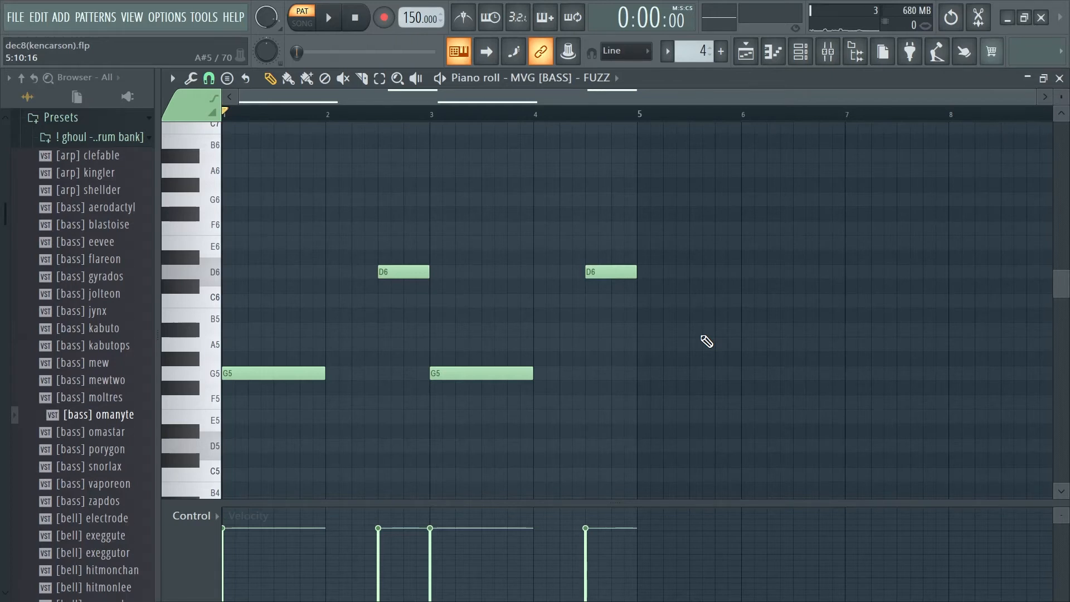
Play the MVG [BASS] - FUZZ and MVG [PLUCK] - NOSTALGIAA patterns and return to the playlist.
key("space")
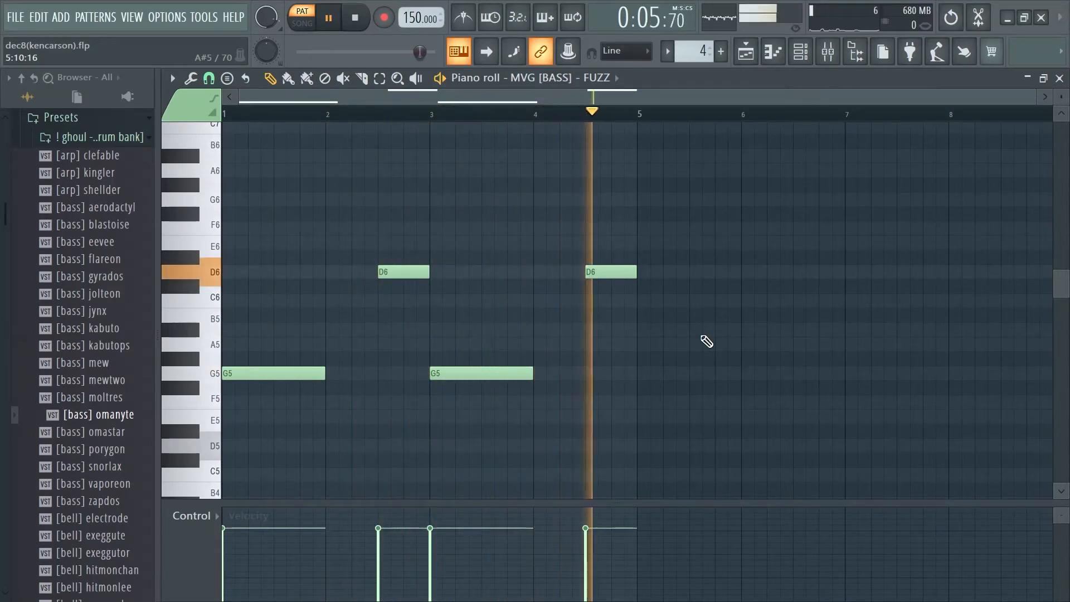
key("space")
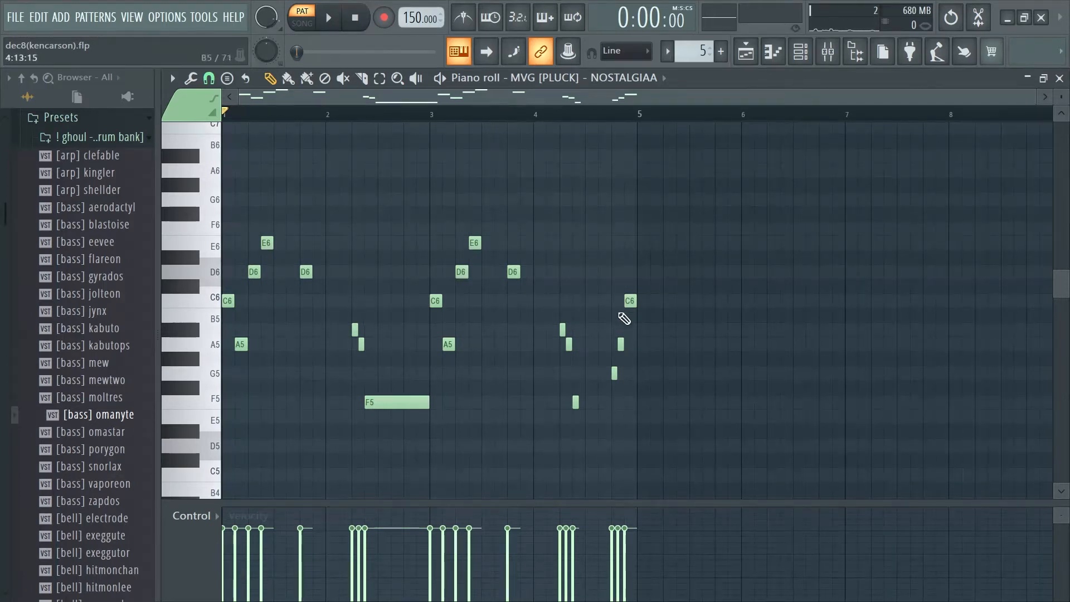
key("space")
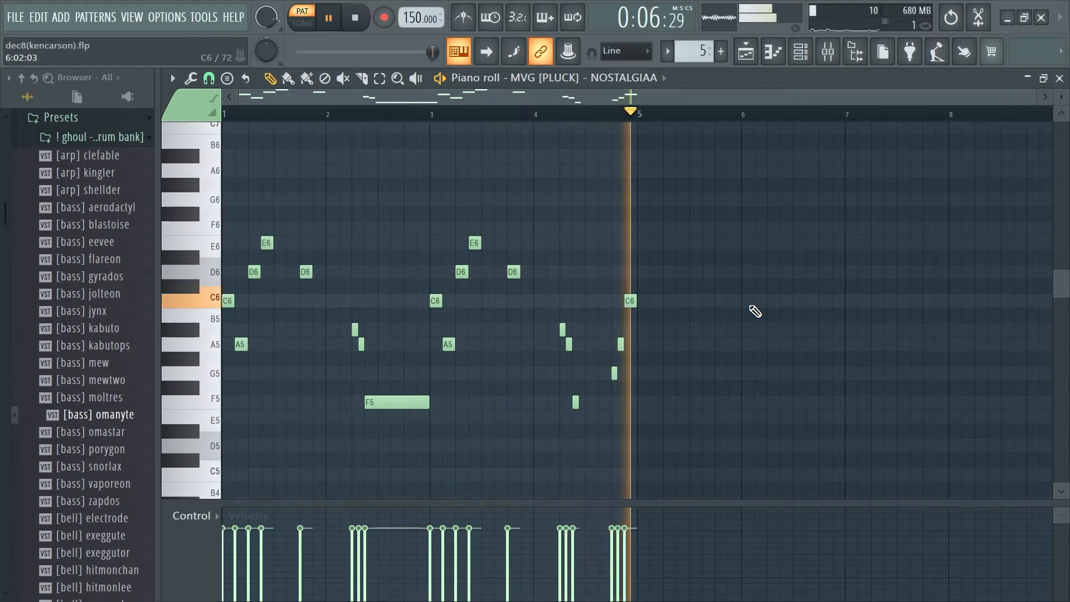
key("space")
key("F5")
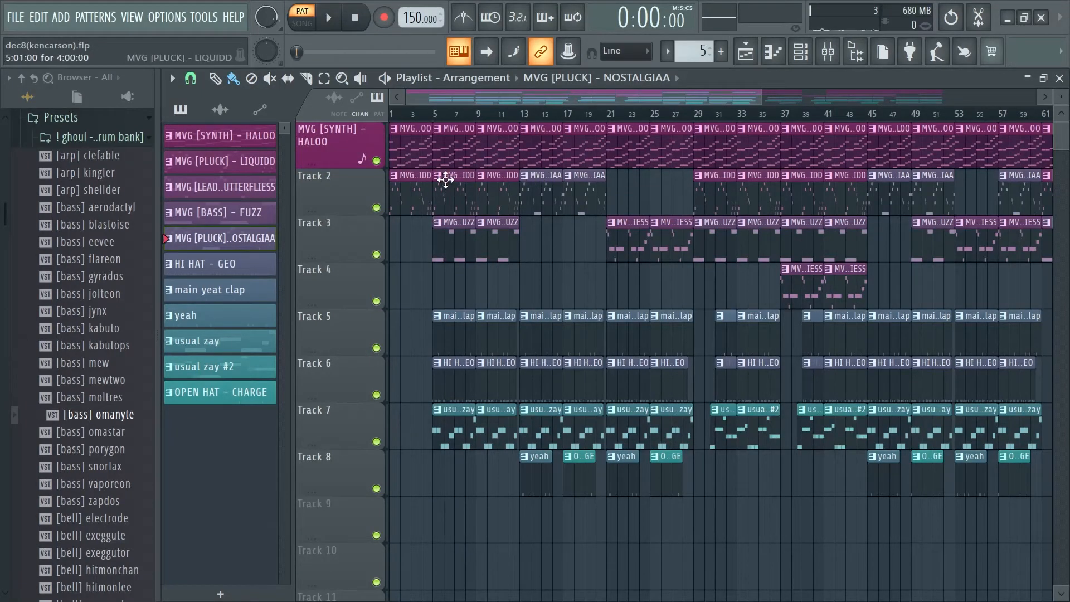
Check the MVG [SYNTH] - HALOO notes again, and play the HI HAT - GEO pattern in the piano roll.
double_click(410, 156)
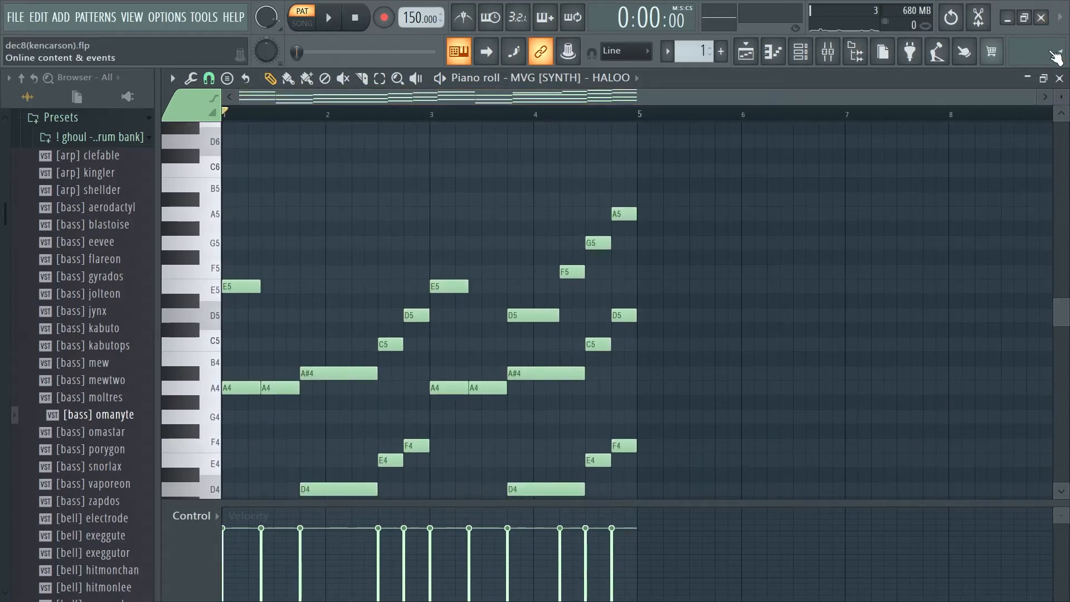
left_click(1056, 78)
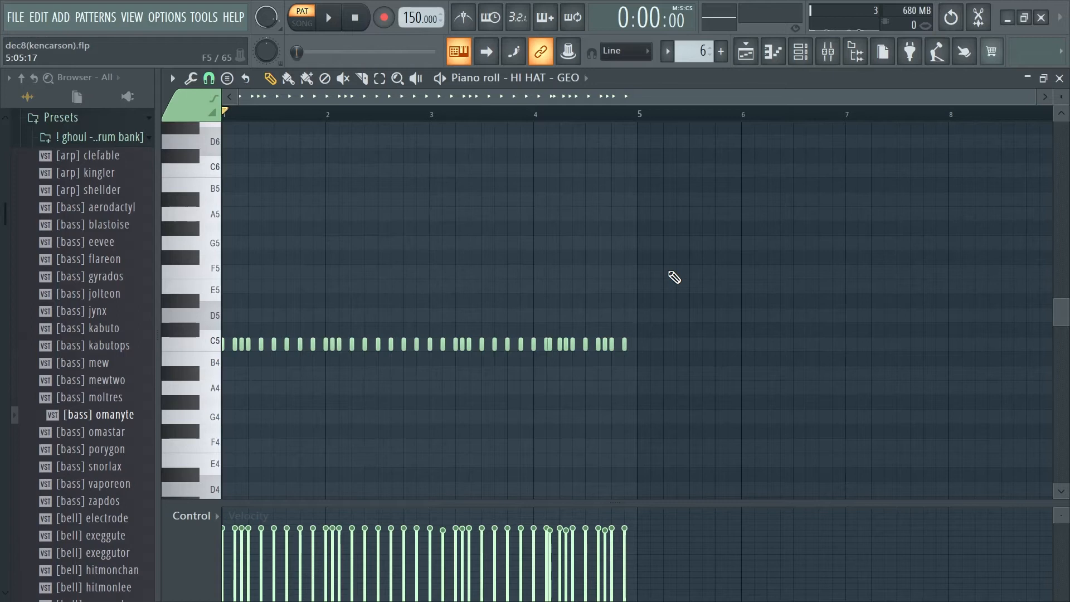
key("space")
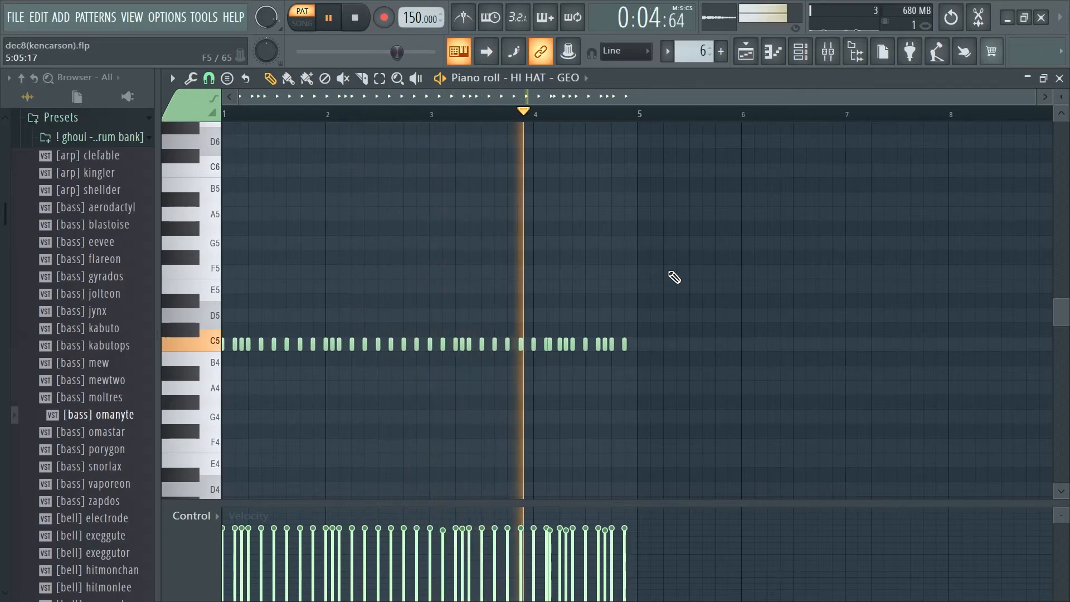
key("space")
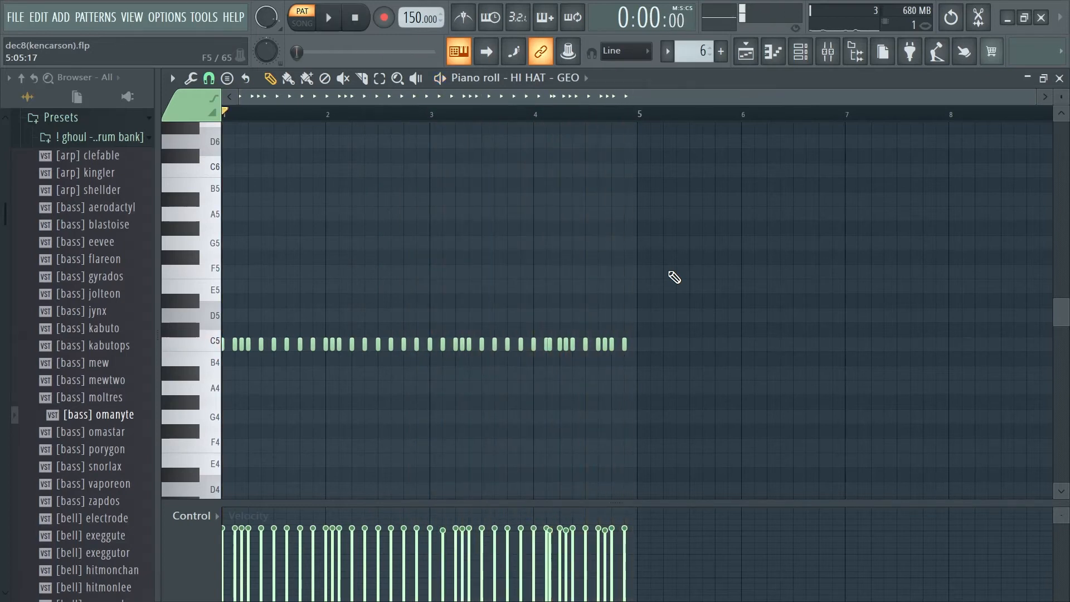
Play the main yeat clap pattern and the yeah pattern in the piano roll.
key("KP_Add")
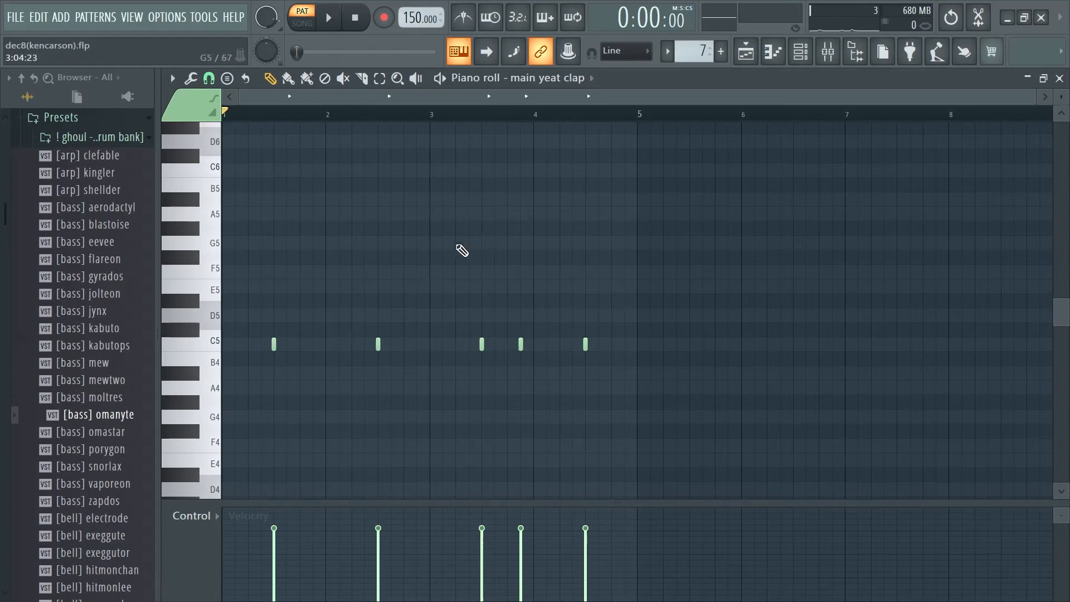
key("space")
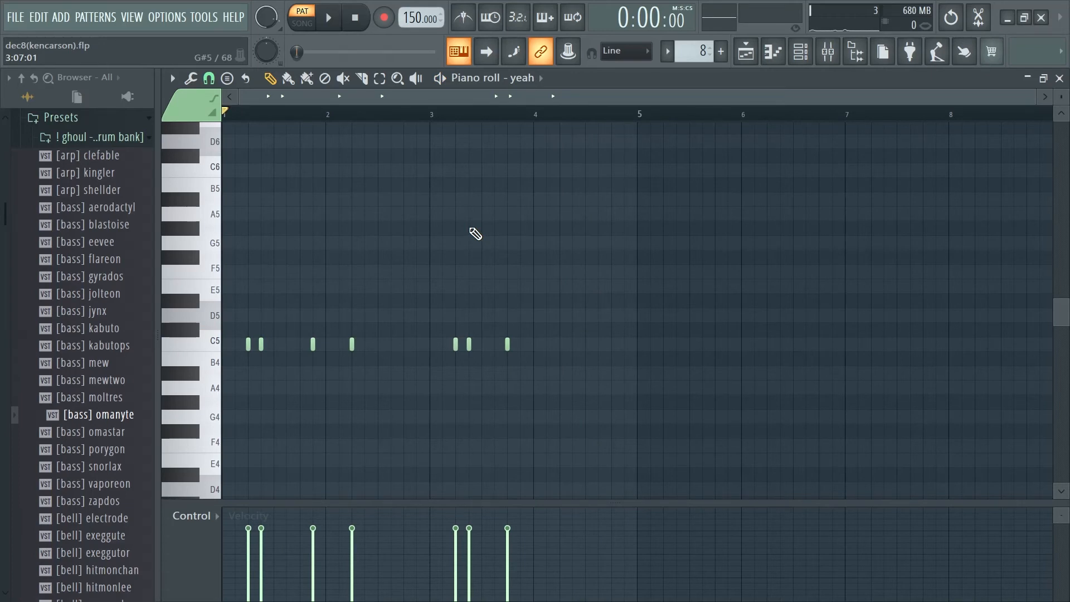
key("space")
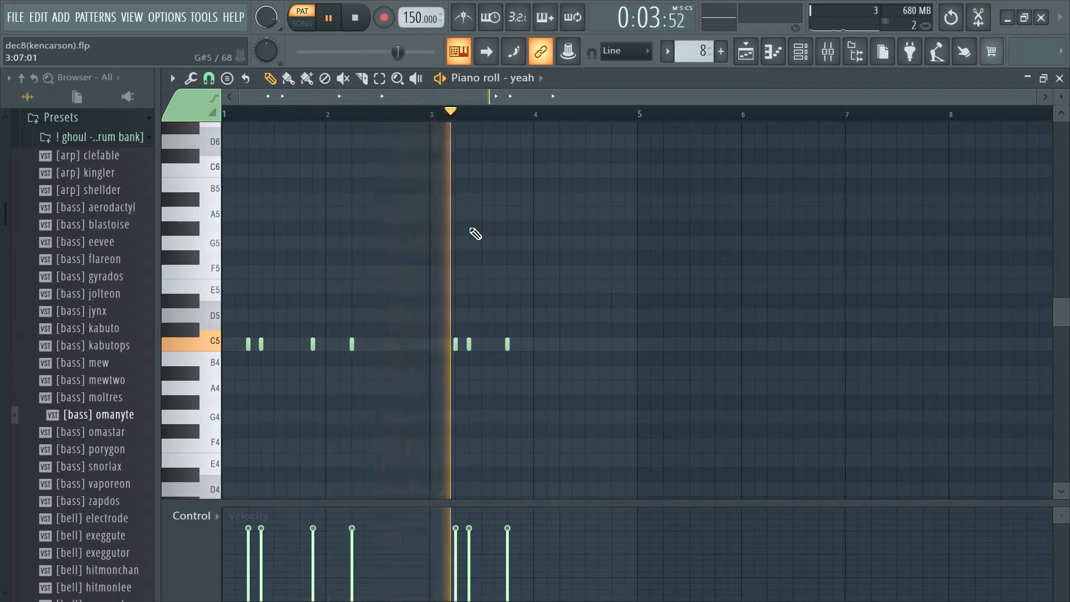
key("space")
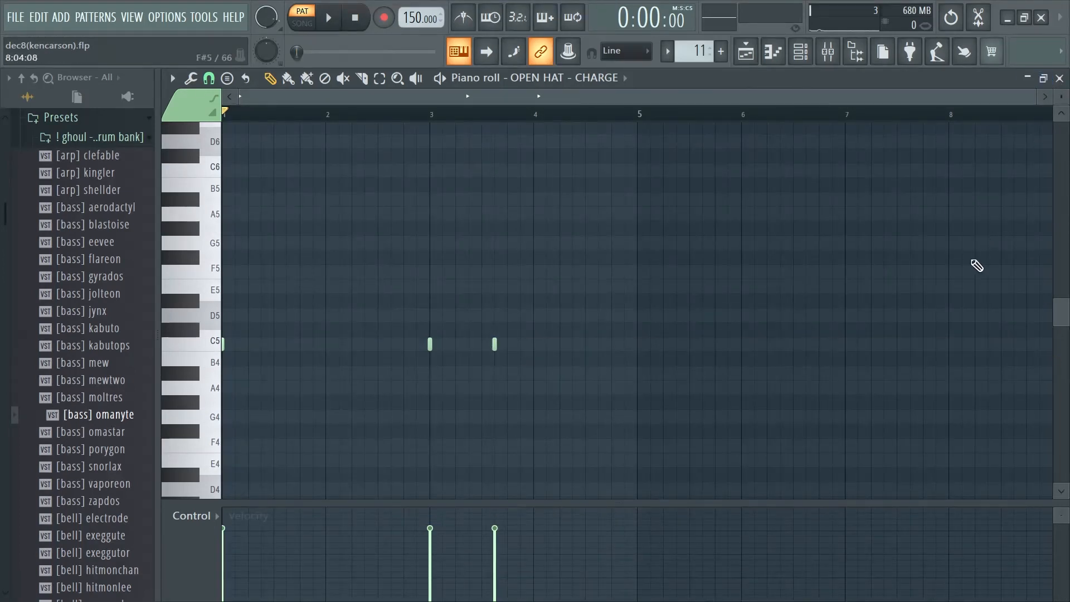
Play the OPEN HAT - CHARGE pattern and the usual zay pattern in the piano roll.
key("space")
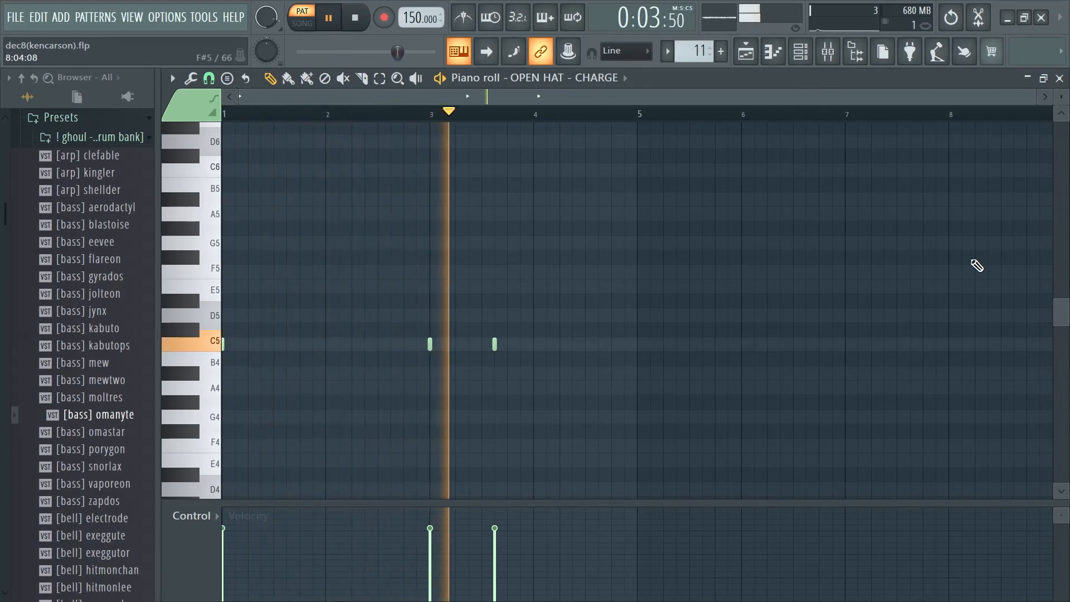
key("space")
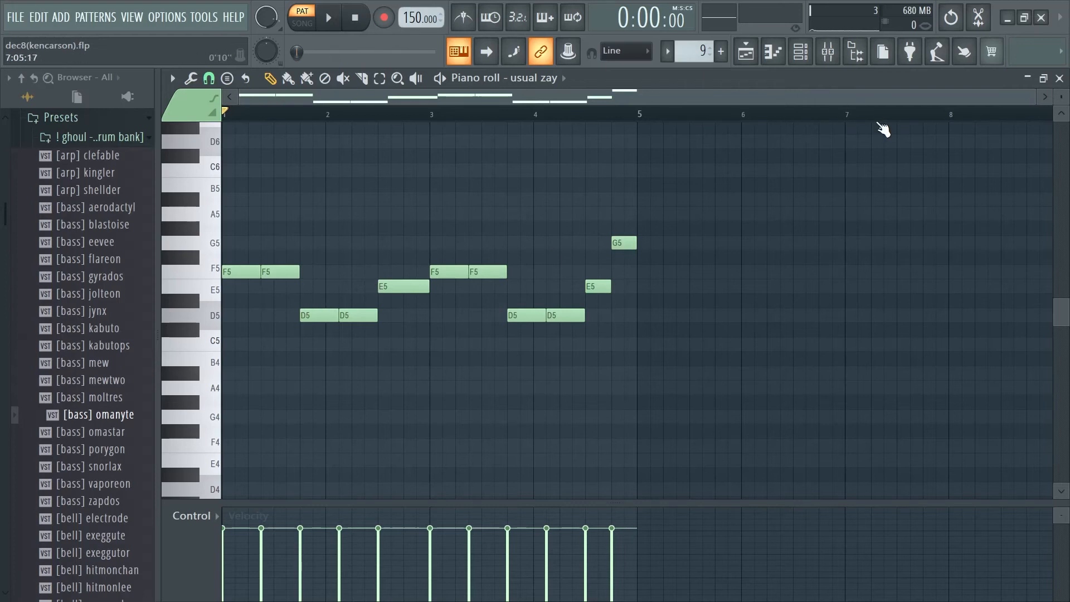
key("space")
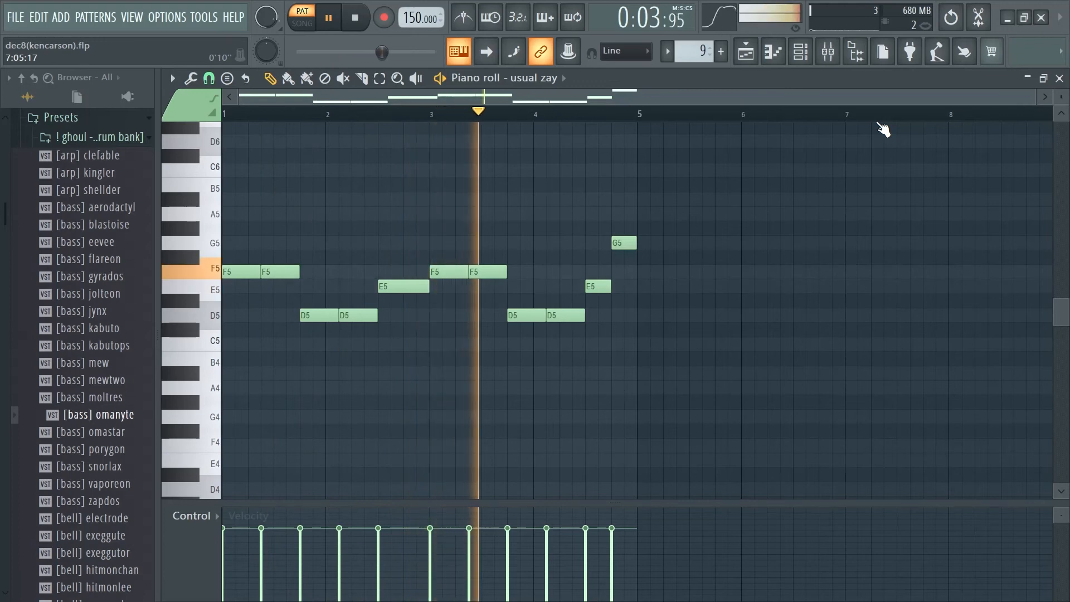
key("space")
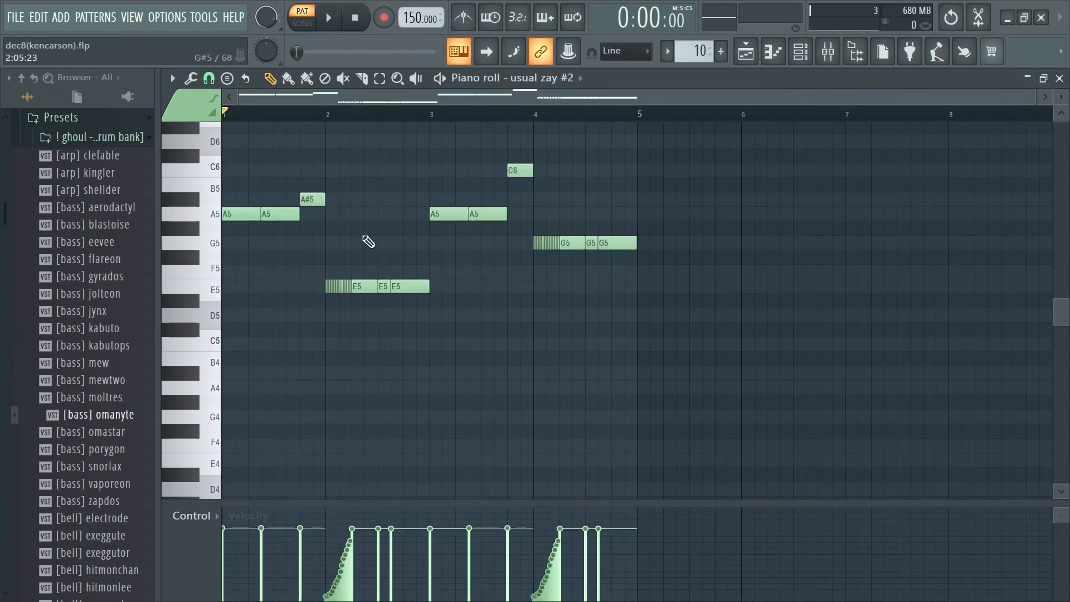
Examine the rapid E5 note roll at bar 2 of usual zay #2 and the snap grid options.
scroll(366, 239, "up", 2)
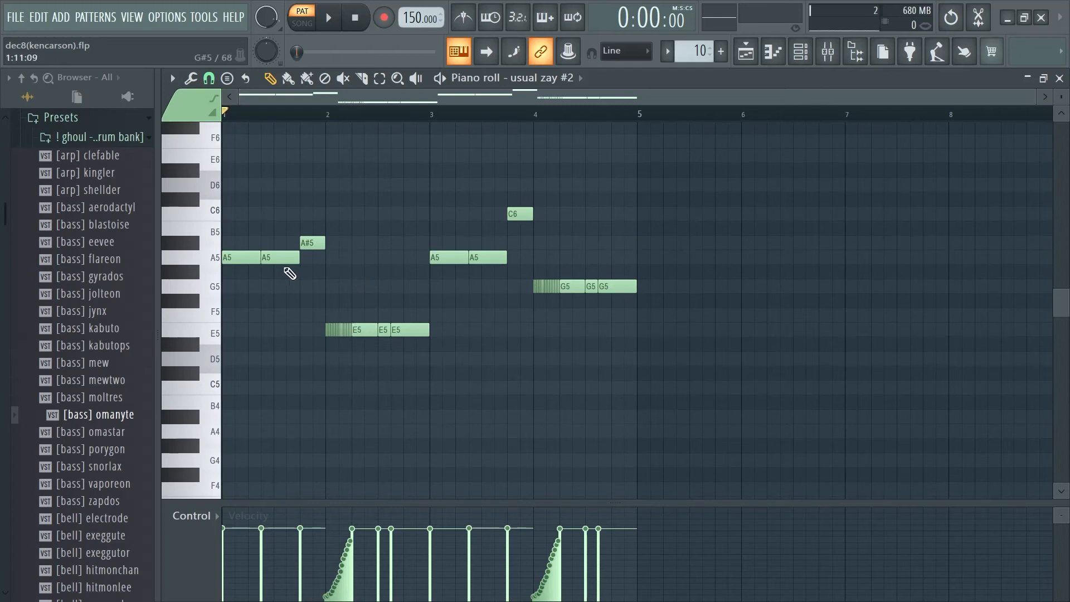
scroll(368, 259, "up", 3)
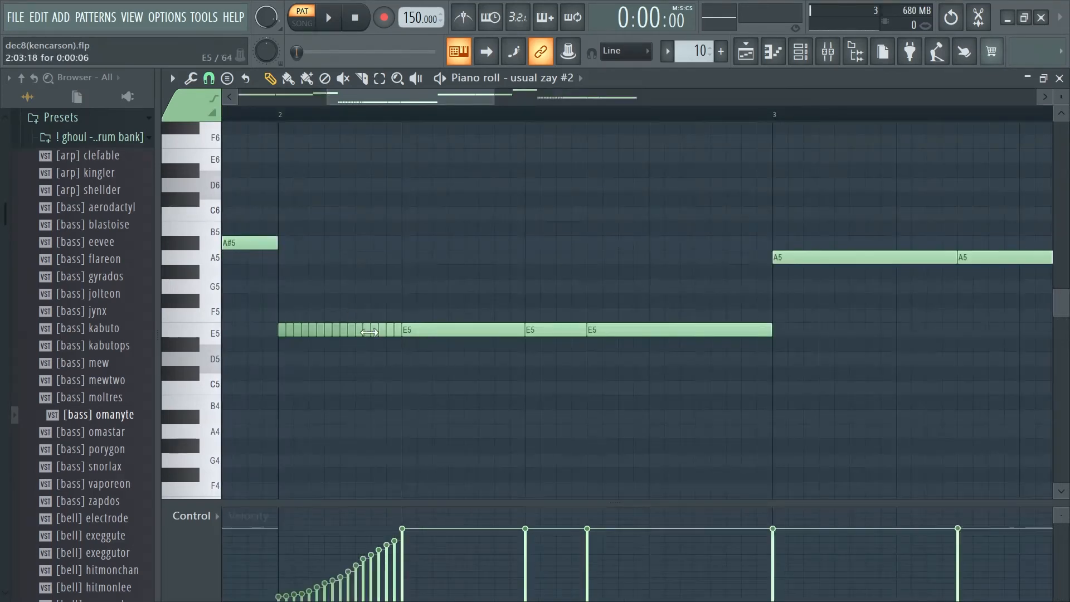
left_click(209, 78)
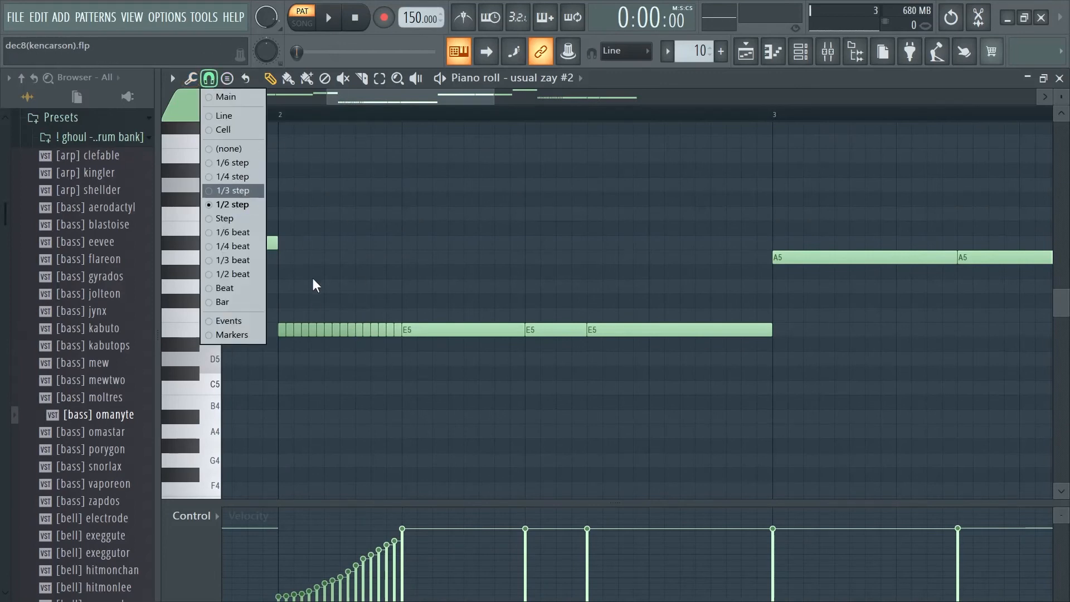
left_click(335, 412)
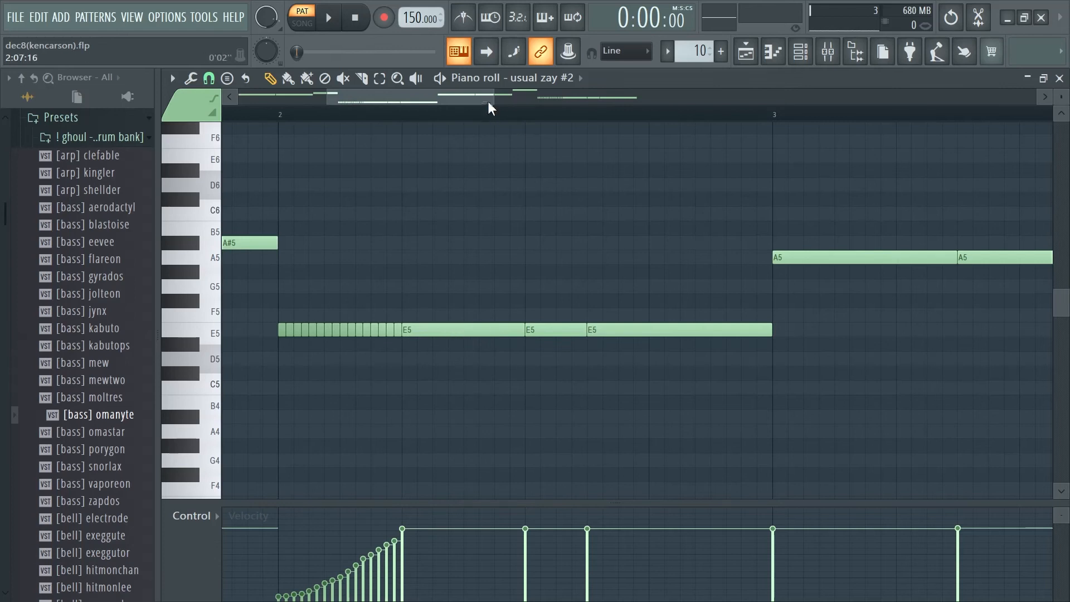
Bring all four bars of the usual zay #2 pattern into view and play them.
left_click_drag(488, 100, 242, 80)
key("space")
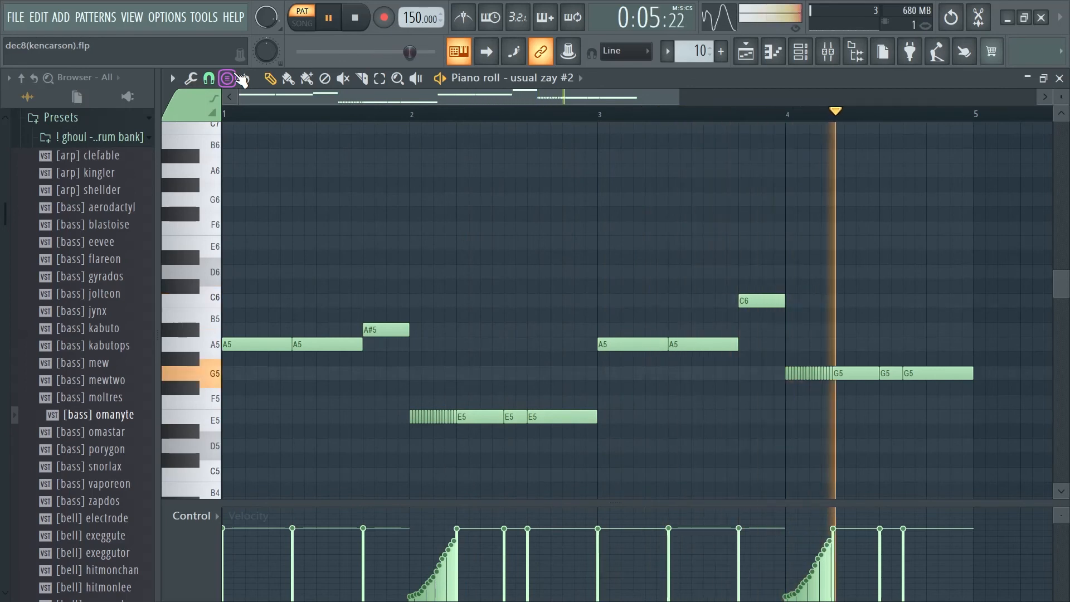
key("space")
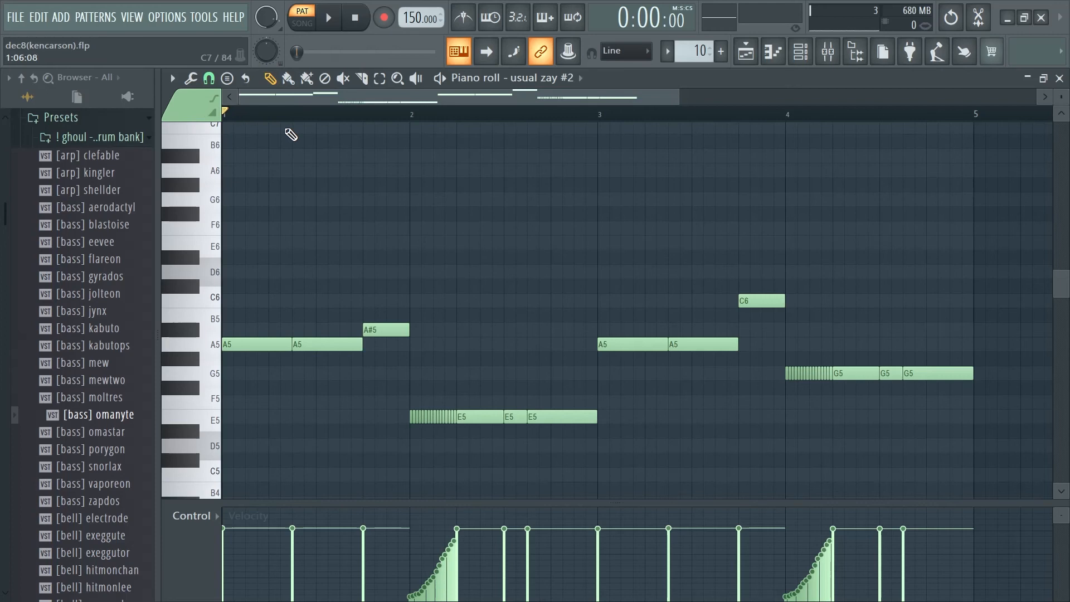
Open the usual zay channel's sampler settings and inspect its precomputed effects and volume envelope.
key("Escape")
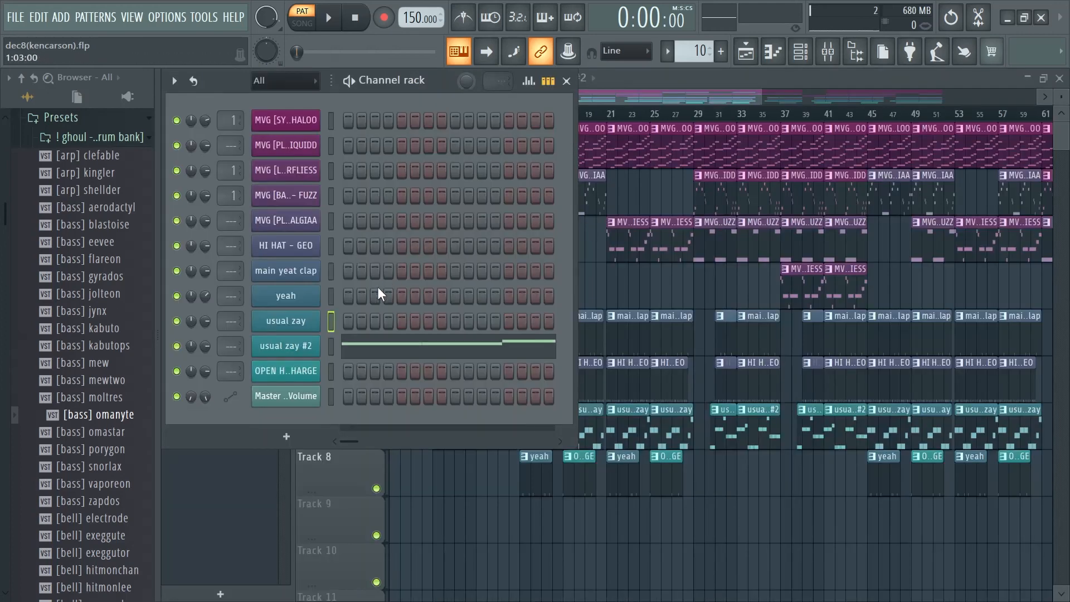
left_click(283, 321)
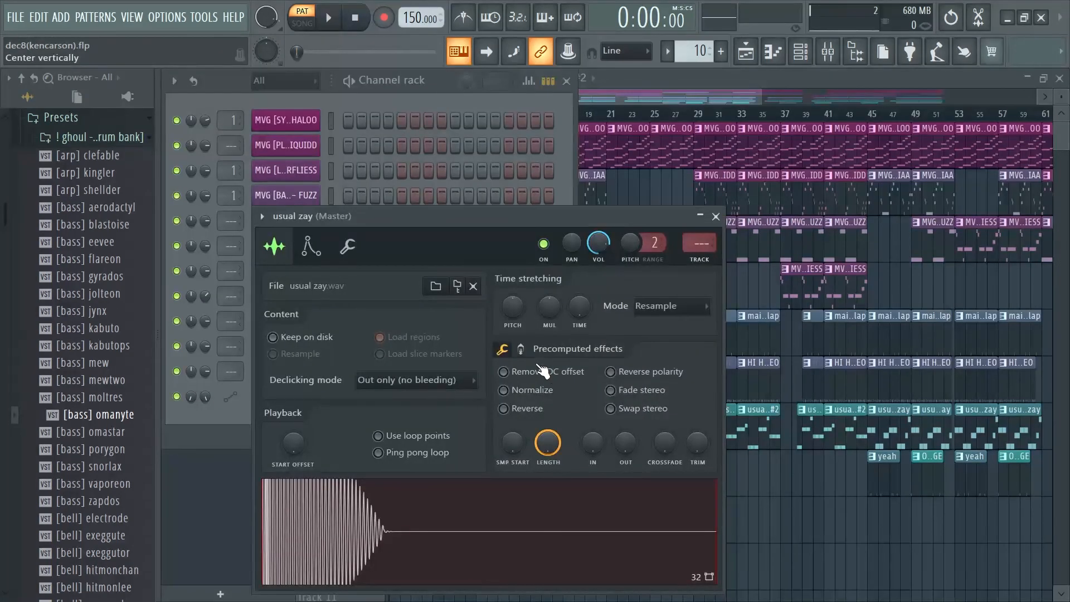
left_click(520, 349)
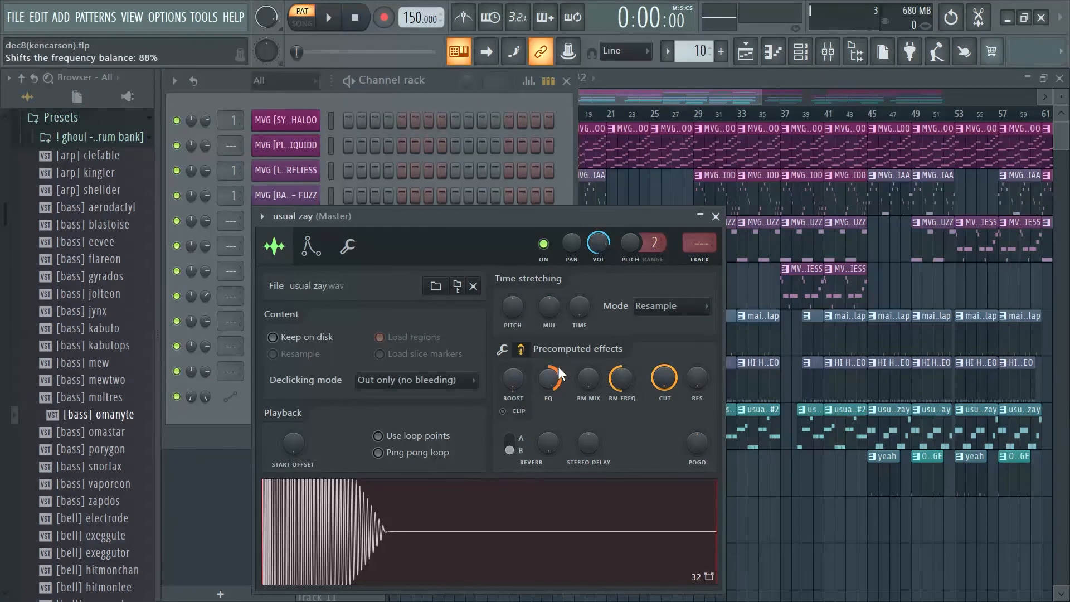
left_click(319, 257)
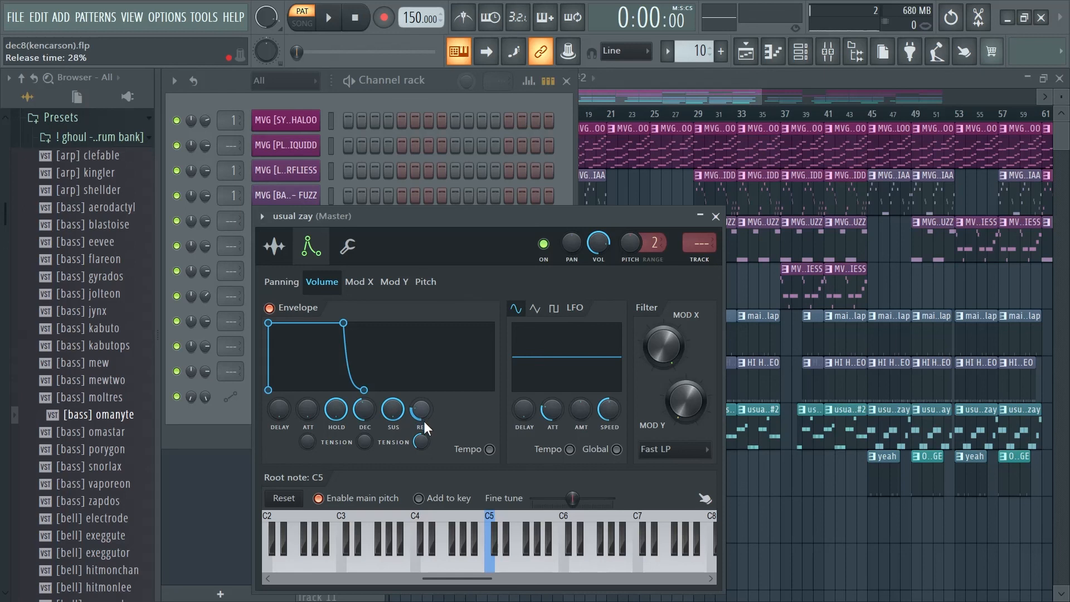
Examine the usual zay channel's cut group, polyphony and time settings, and close its window and the channel rack.
left_click(348, 246)
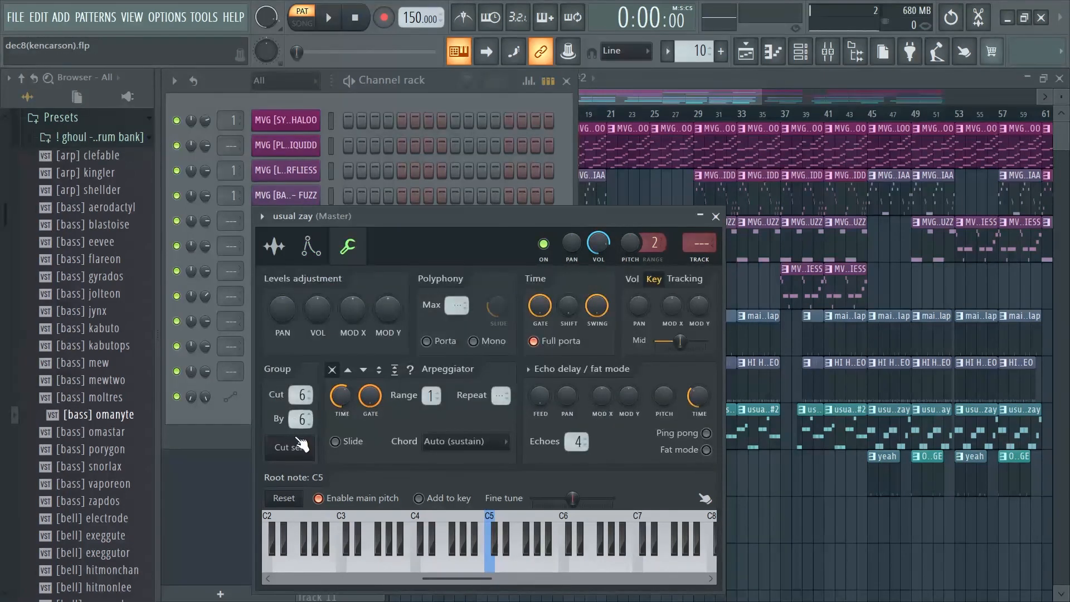
left_click(715, 216)
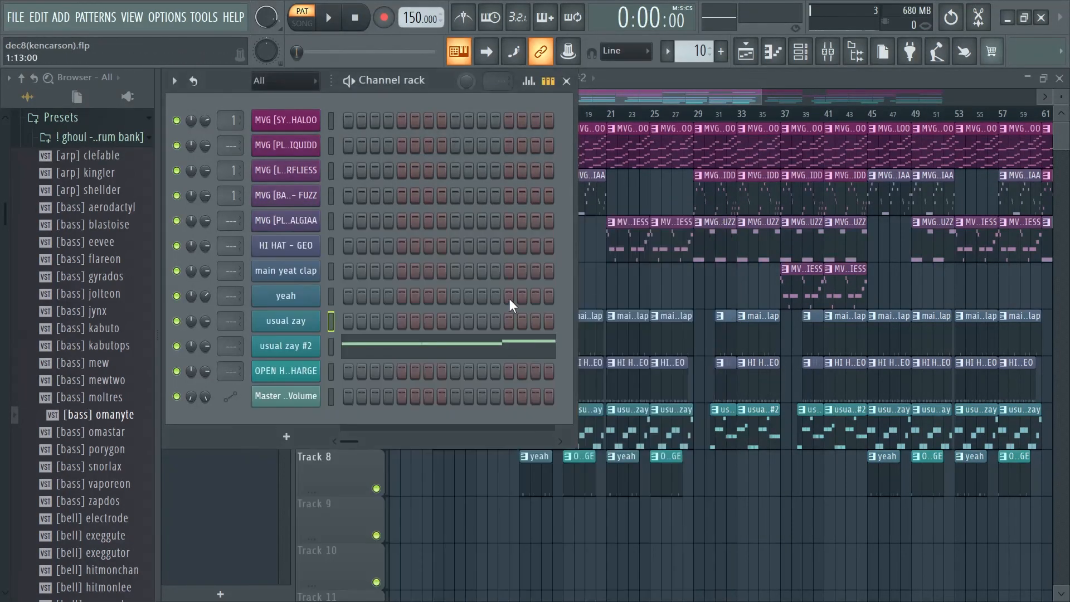
left_click(566, 81)
Inspect the Fruity soft clipper on the mixer's Master track and close it.
key("F9")
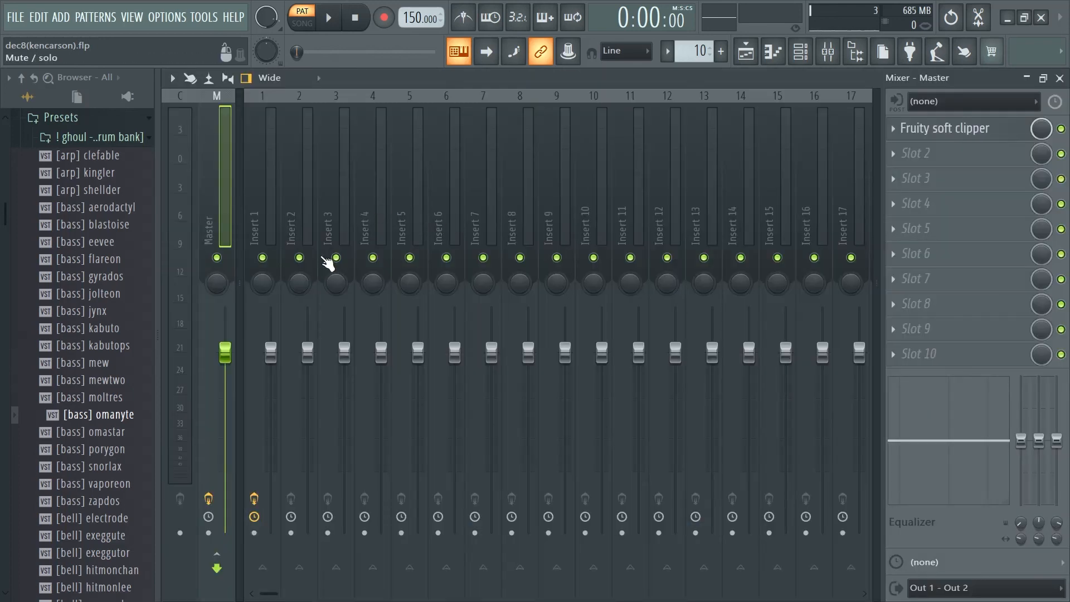
left_click(941, 129)
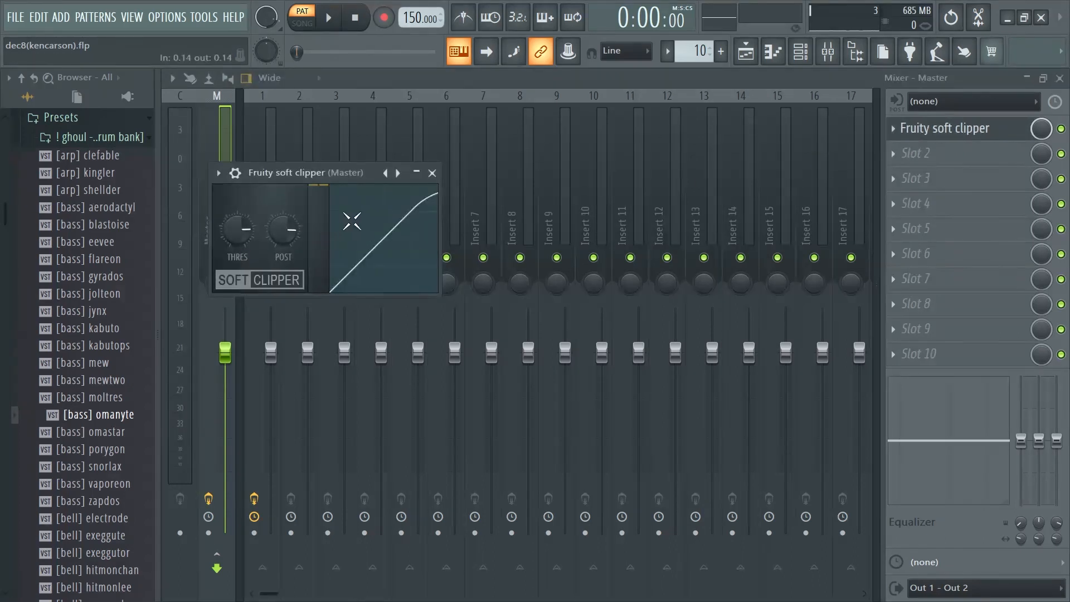
left_click(432, 173)
Inspect the Fruity parametric EQ 2 curve on mixer Insert 1, close it and return to the playlist.
key("Right")
left_click(927, 132)
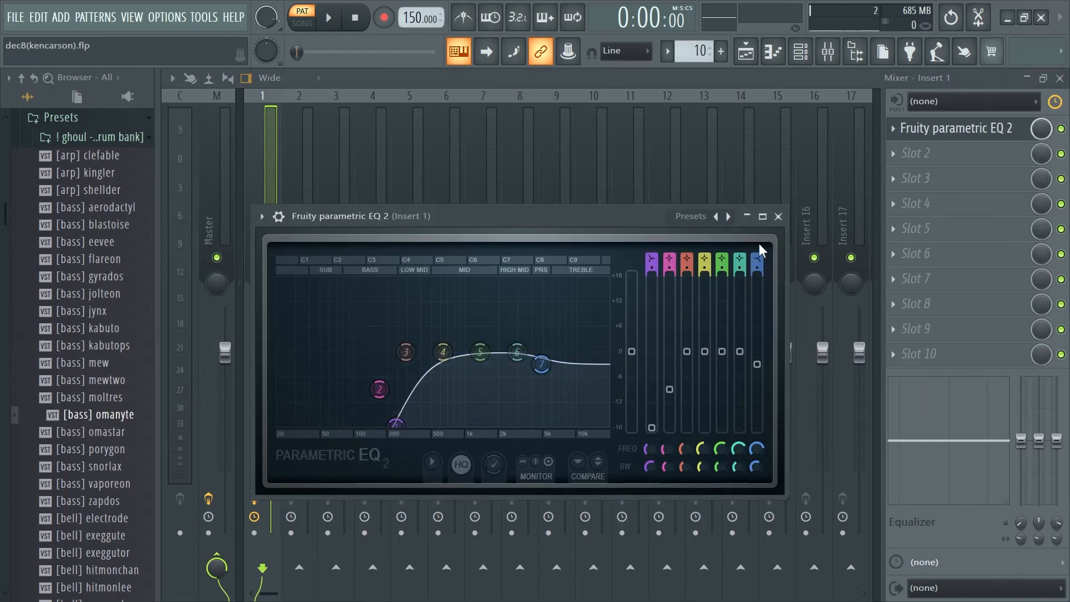
left_click(779, 216)
key("F5")
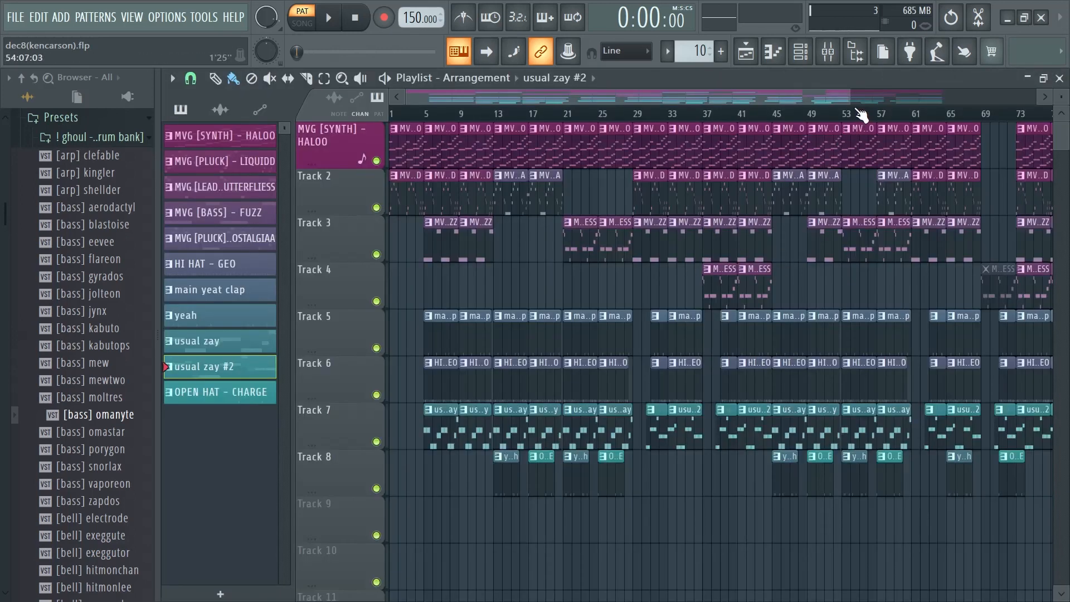